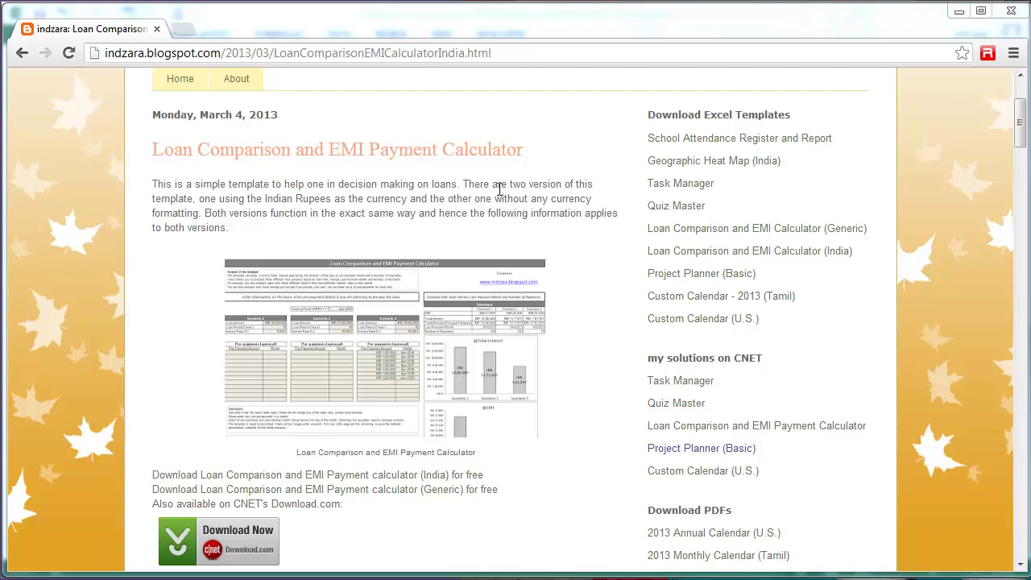
Select and then deselect the blog post's web address, then scroll through the post
click(511, 55)
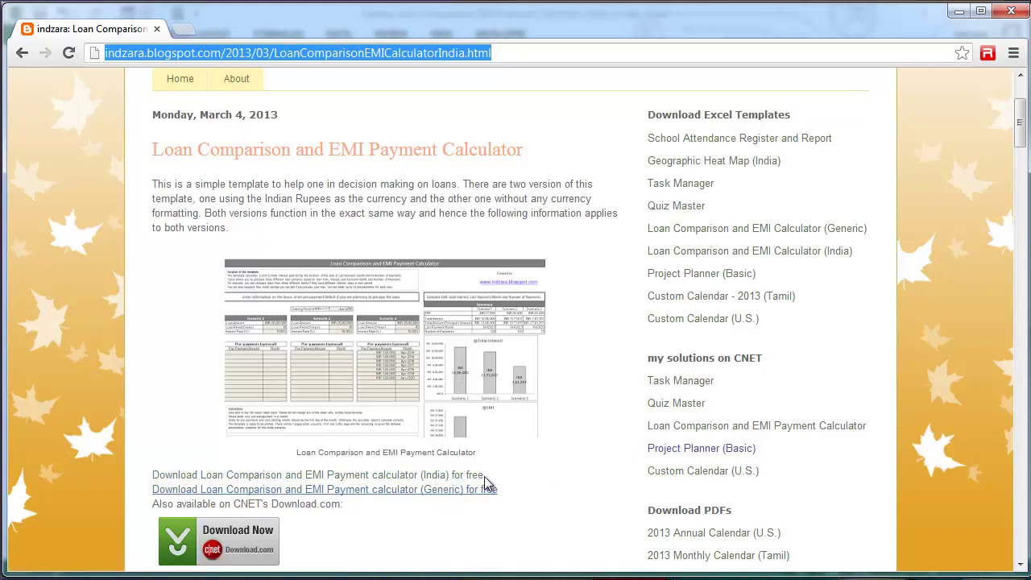
click(515, 481)
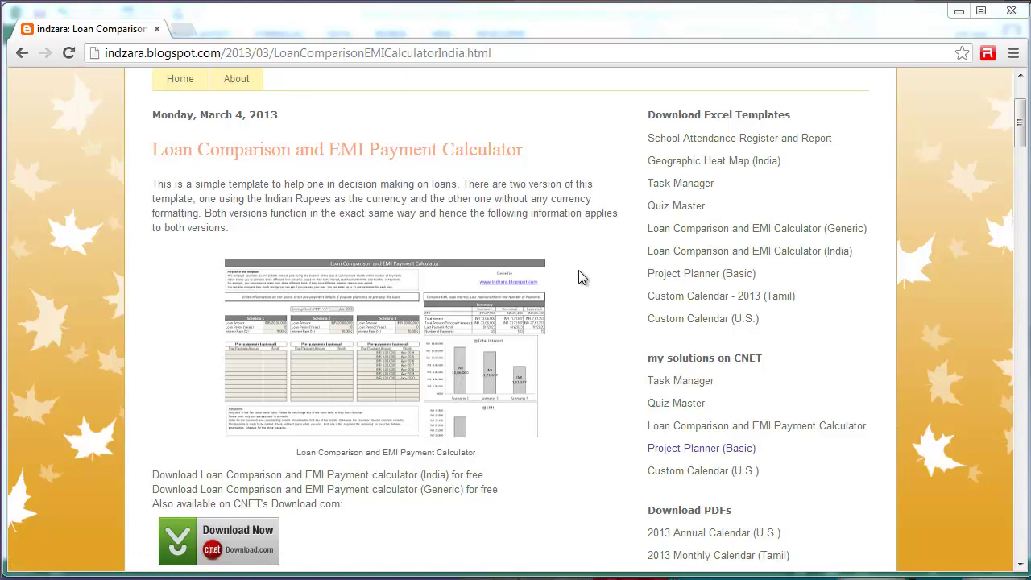
scroll(483, 306, up, 1)
scroll(391, 323, down, 1)
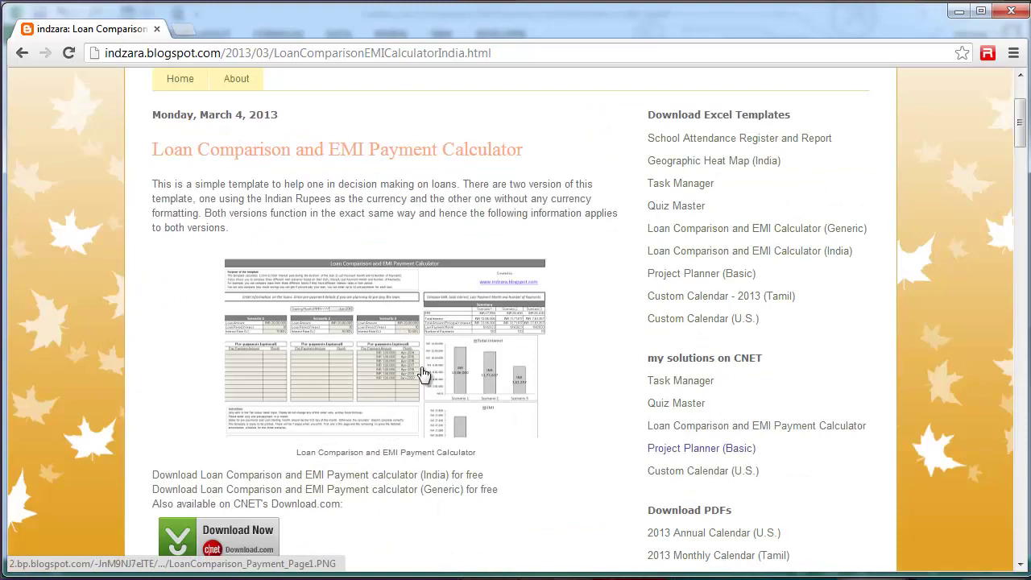
scroll(421, 372, down, 1)
scroll(421, 369, up, 1)
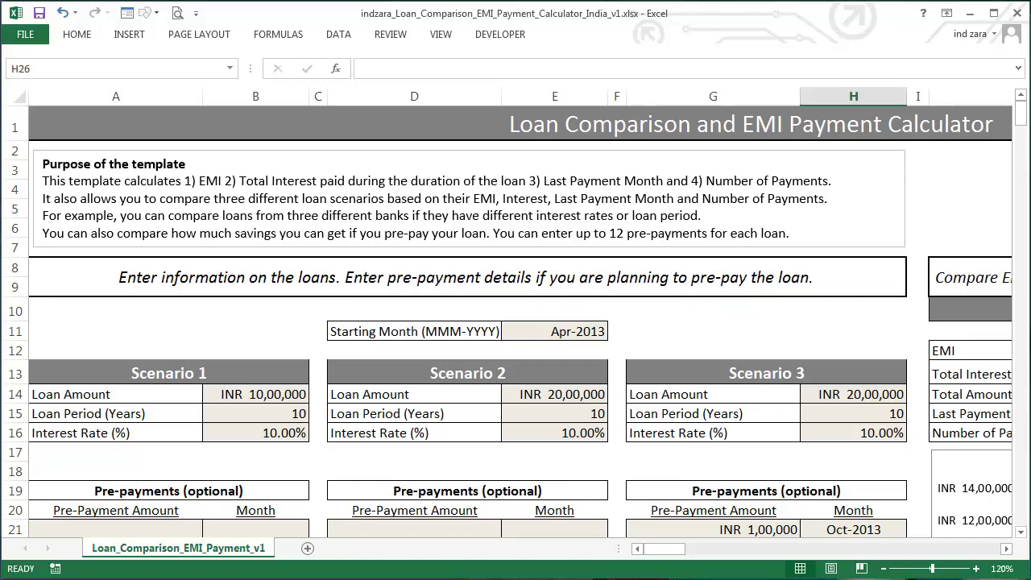
scroll(602, 301, down, 1)
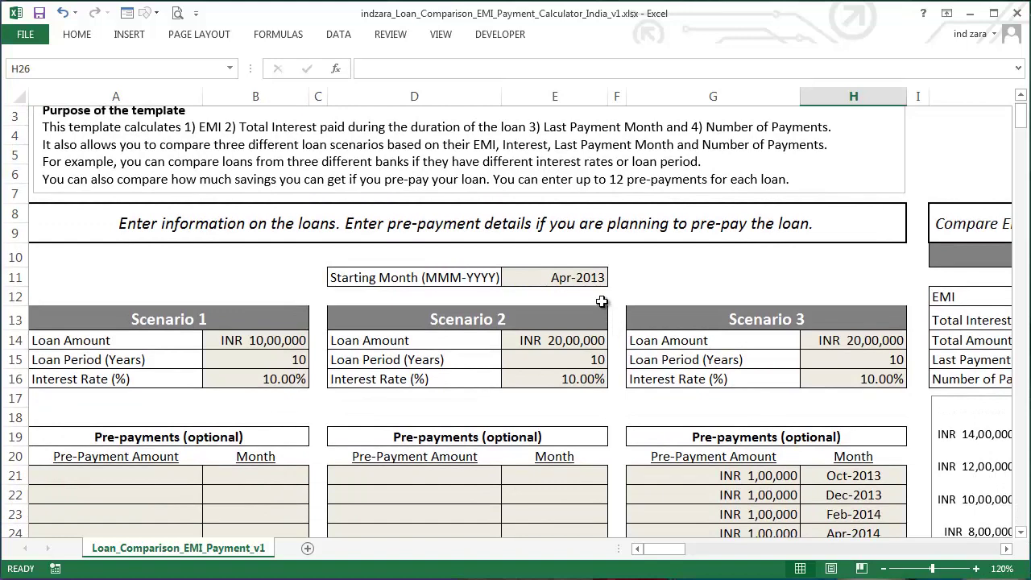
click(599, 282)
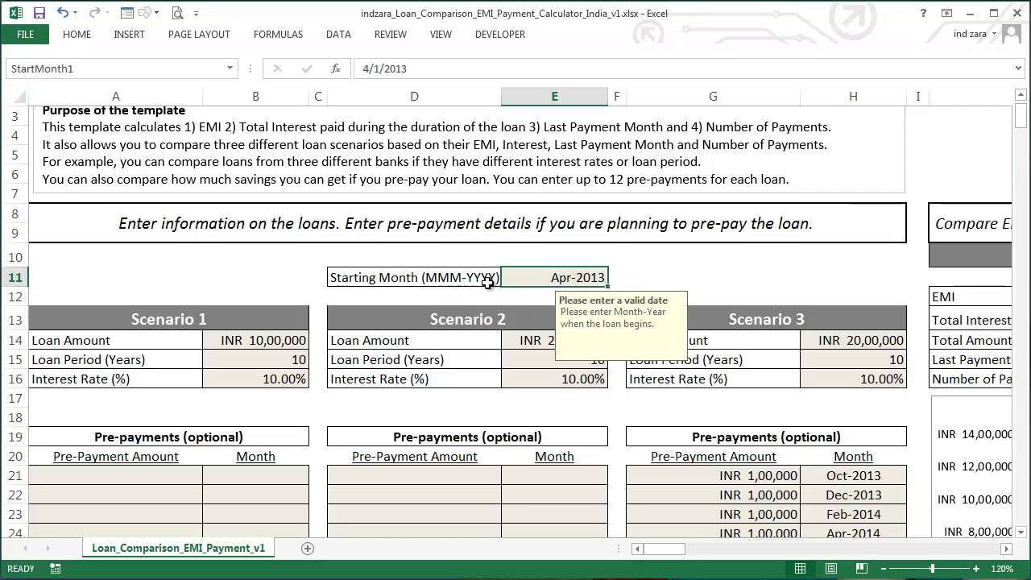
click(270, 340)
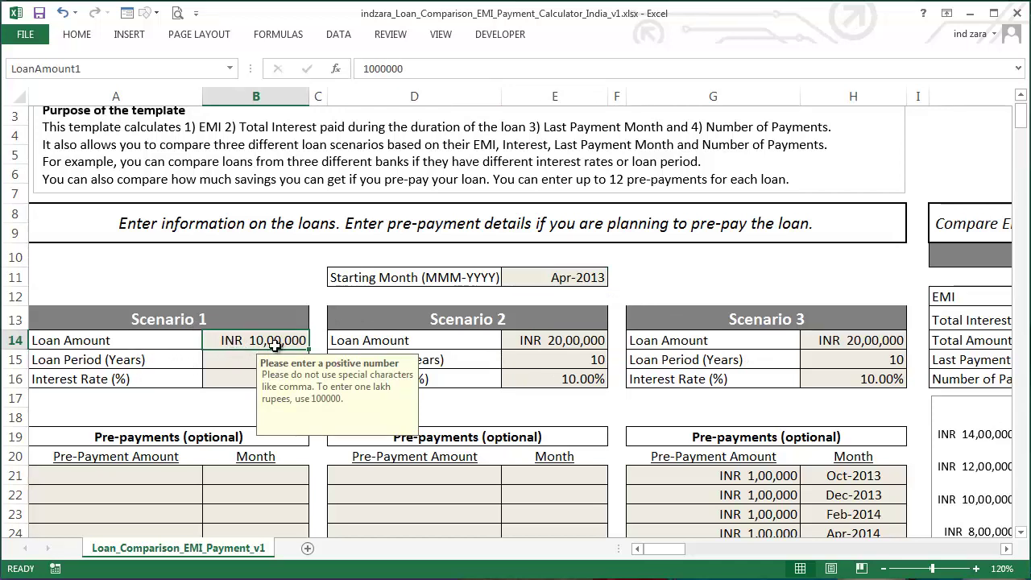
click(225, 360)
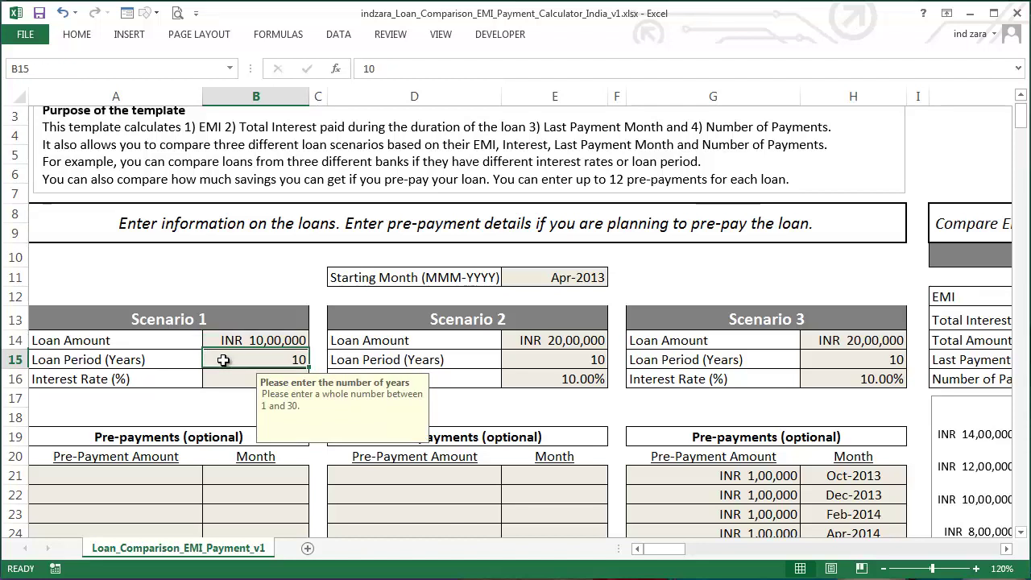
click(214, 418)
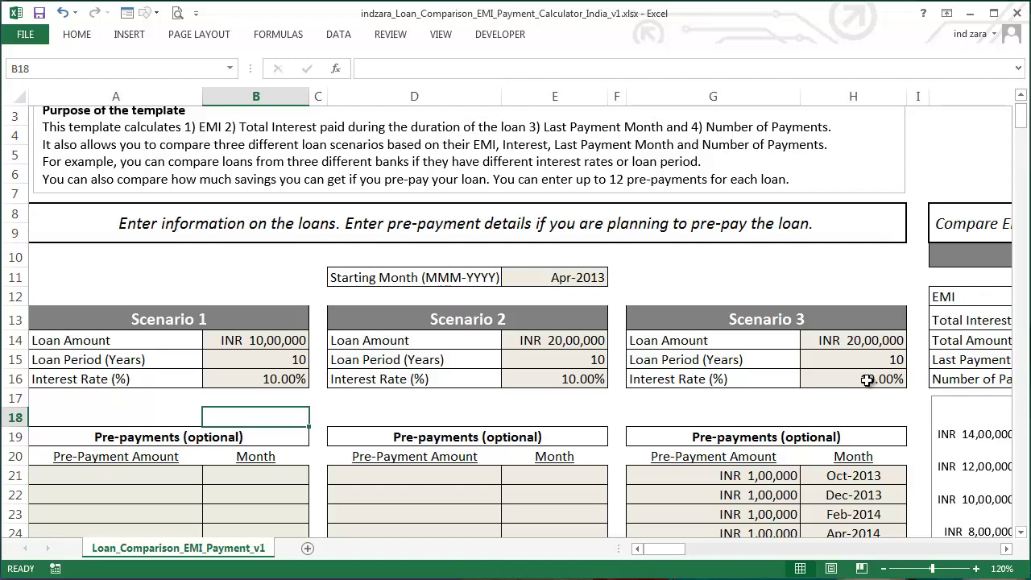
scroll(867, 380, down, 1)
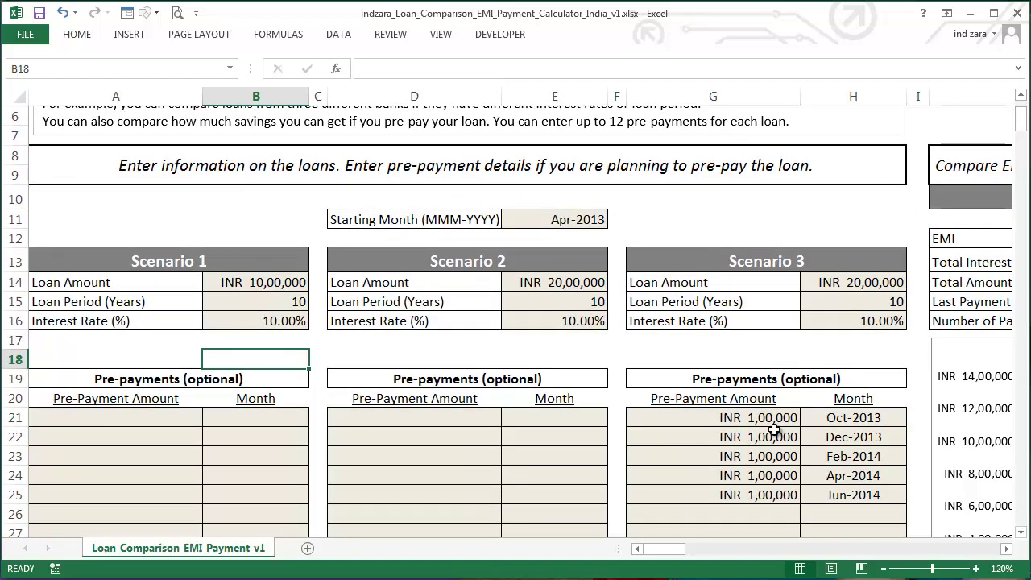
scroll(774, 428, up, 1)
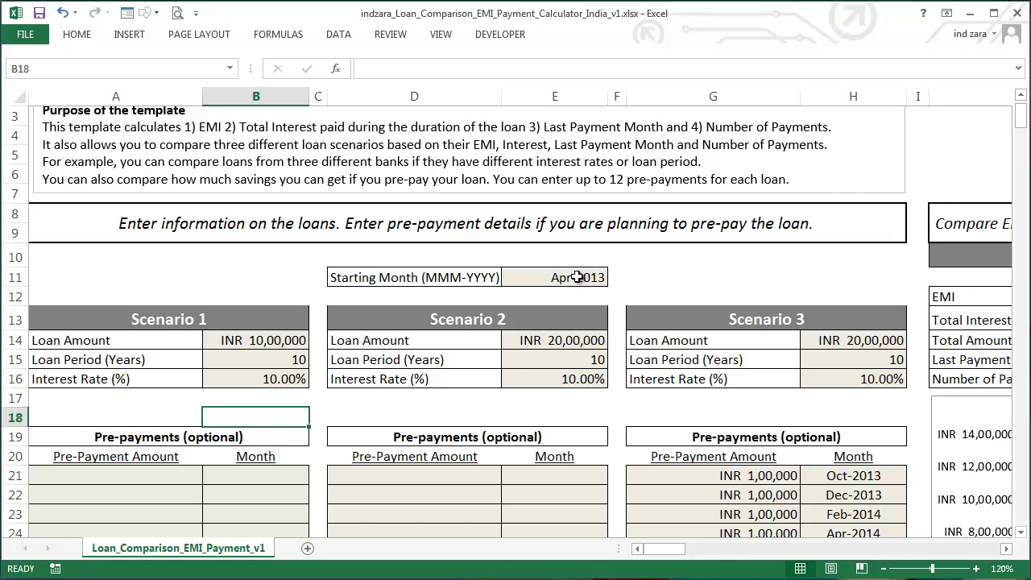
click(577, 278)
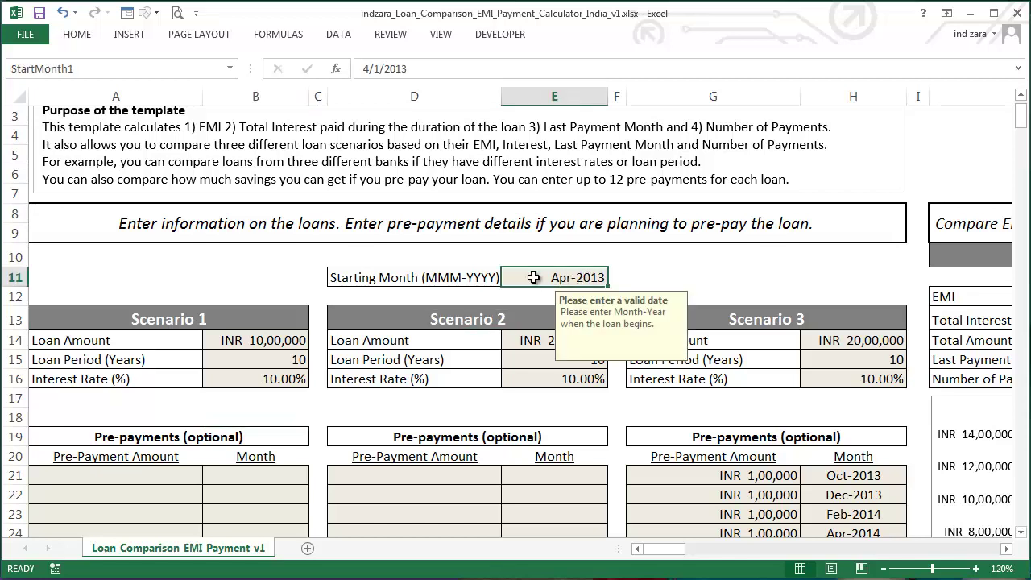
click(534, 342)
click(534, 364)
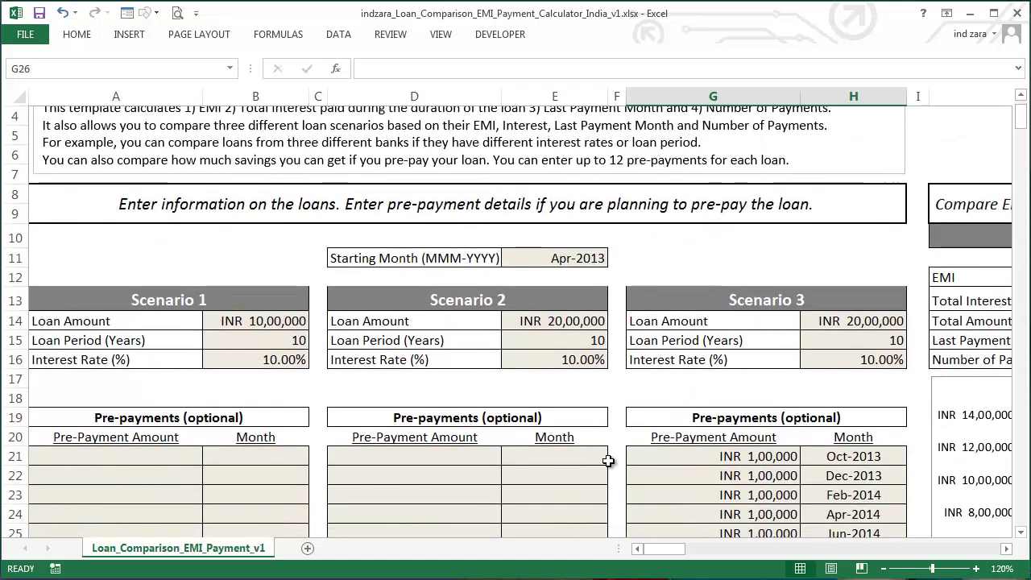
Scroll right to the Summary table, down through the Total Interest and EMI charts, then back to column H
click(1007, 548)
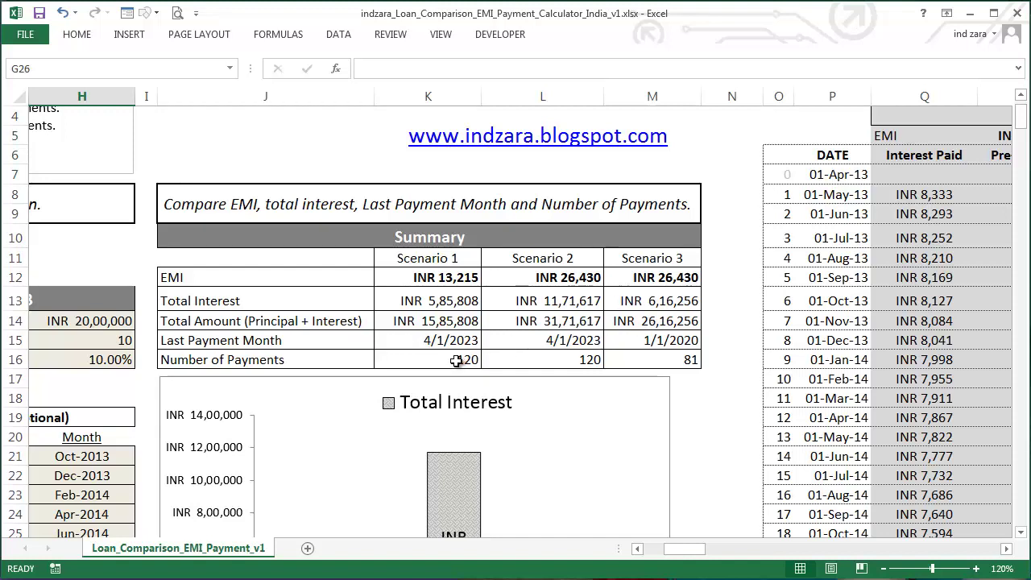
scroll(708, 360, down, 3)
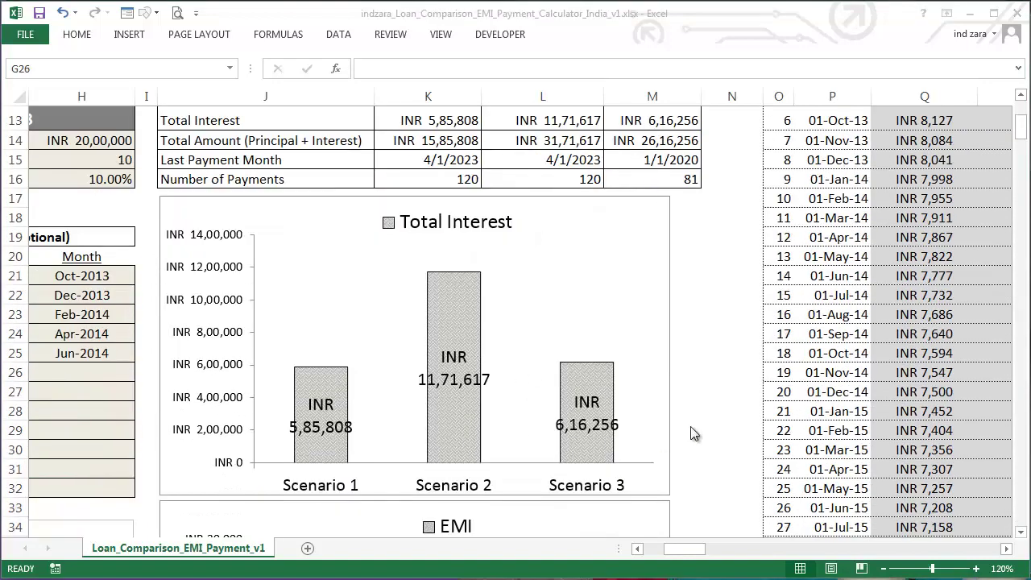
click(1022, 534)
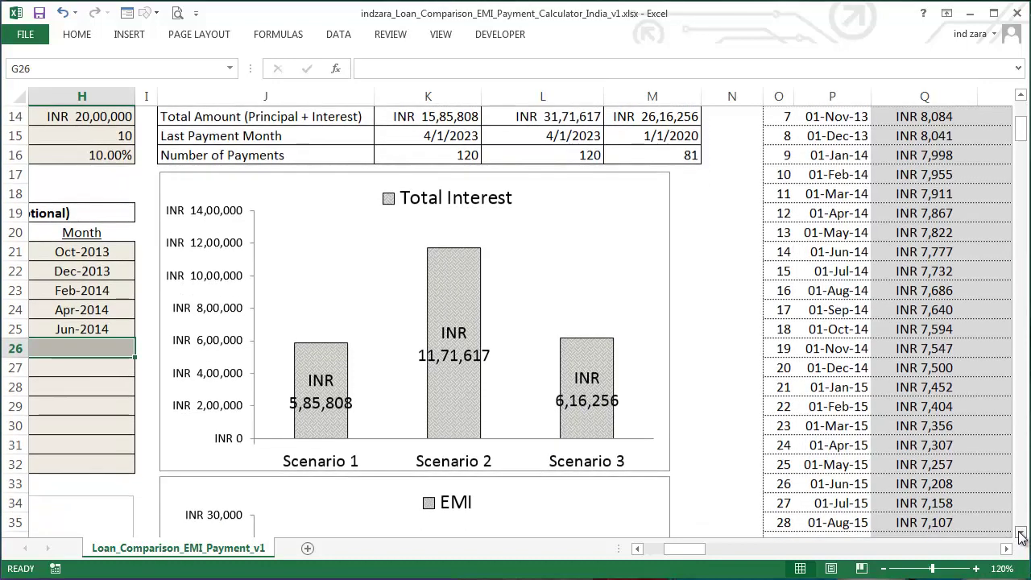
click(1021, 534)
click(1022, 534)
click(1021, 534)
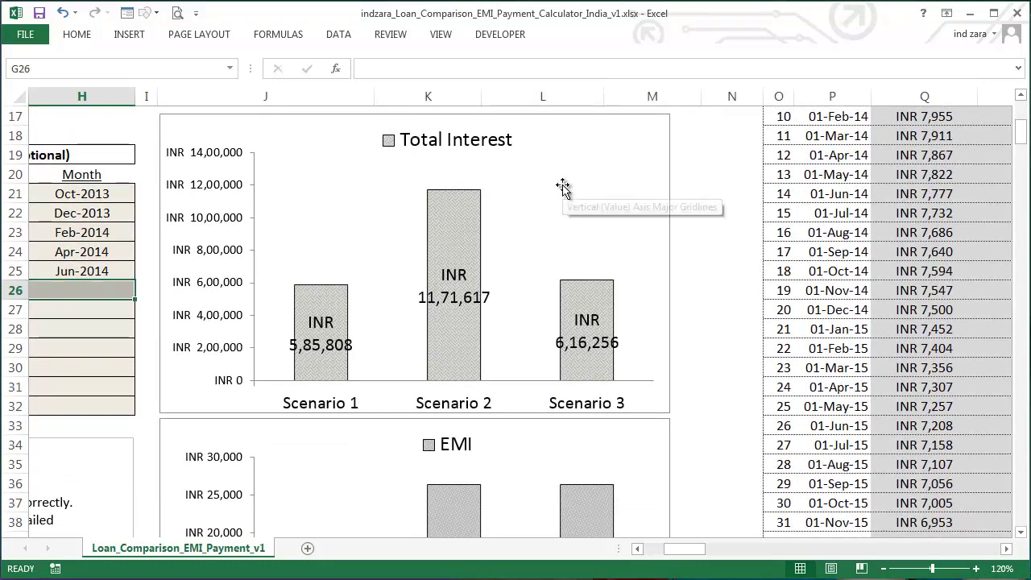
click(1022, 533)
click(1022, 533)
click(1022, 533)
click(1022, 533)
scroll(1022, 533, down, 3)
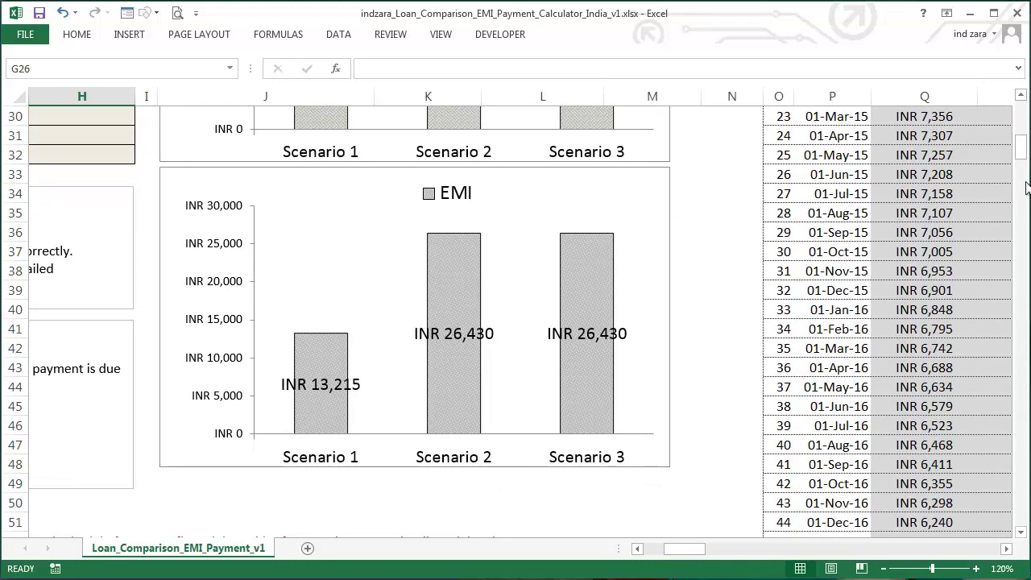
scroll(1027, 187, up, 6)
click(637, 549)
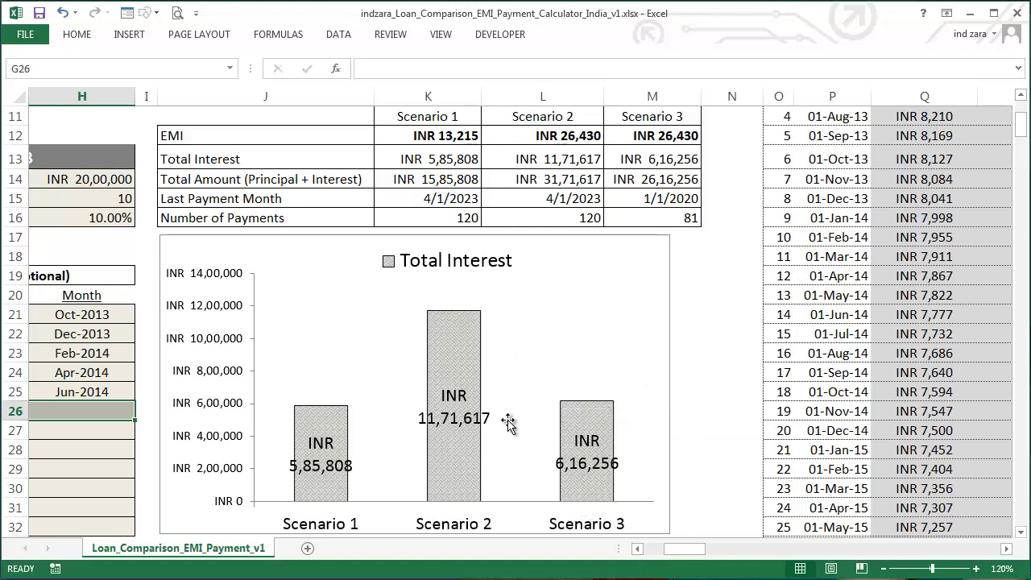
Scroll left to show Scenario 3's inputs and its five INR 1,00,000 pre-payments
mouse_move(477, 349)
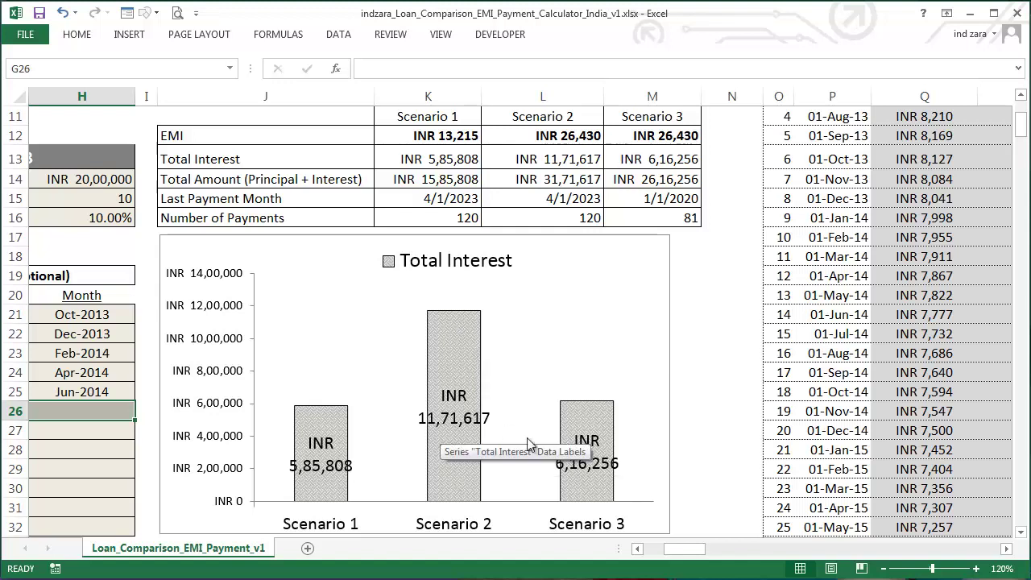
click(638, 548)
click(638, 549)
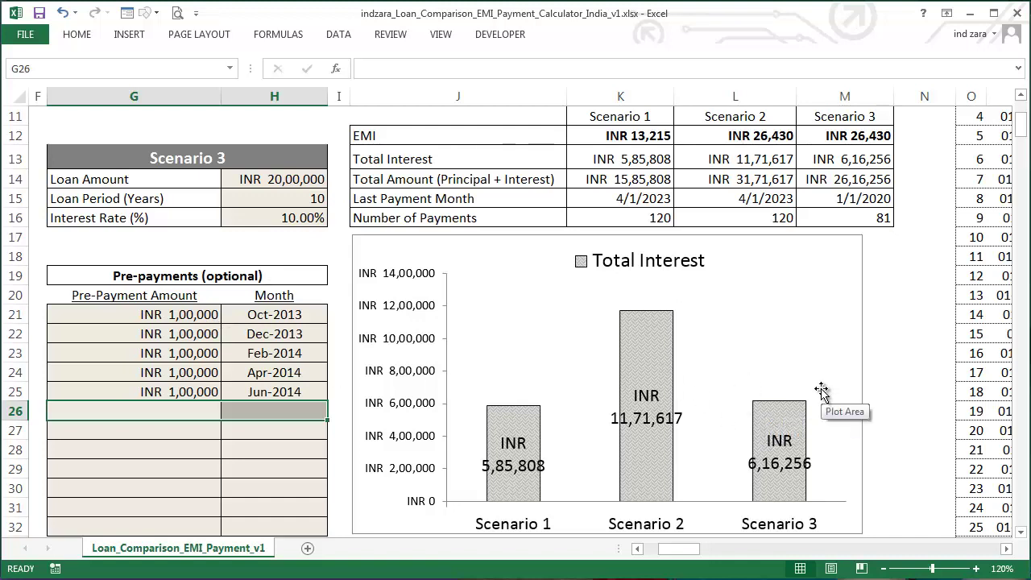
Add another Scenario 3 pre-payment with amount 10 and month July 2014
click(209, 412)
text(100000)
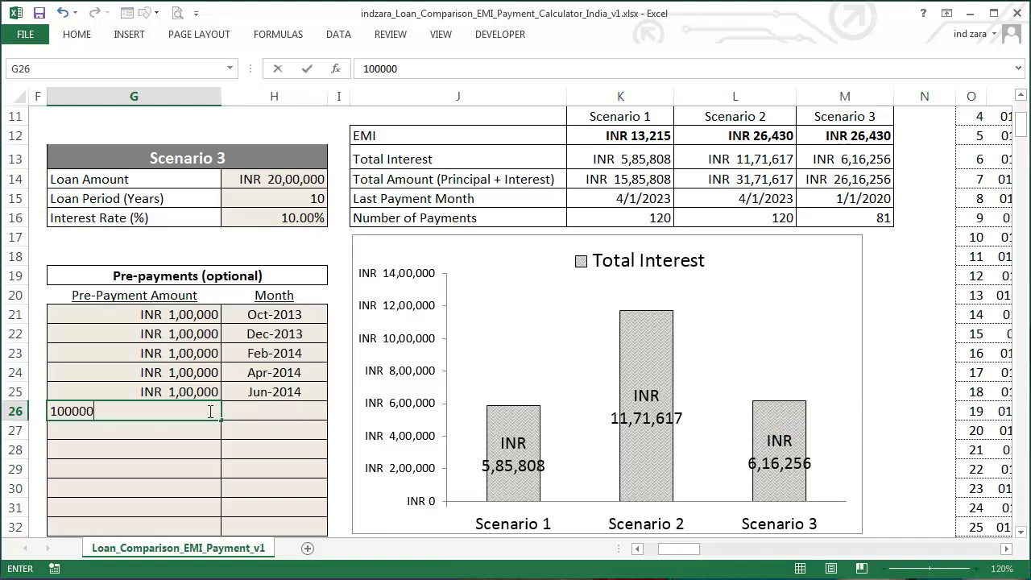
key(Tab)
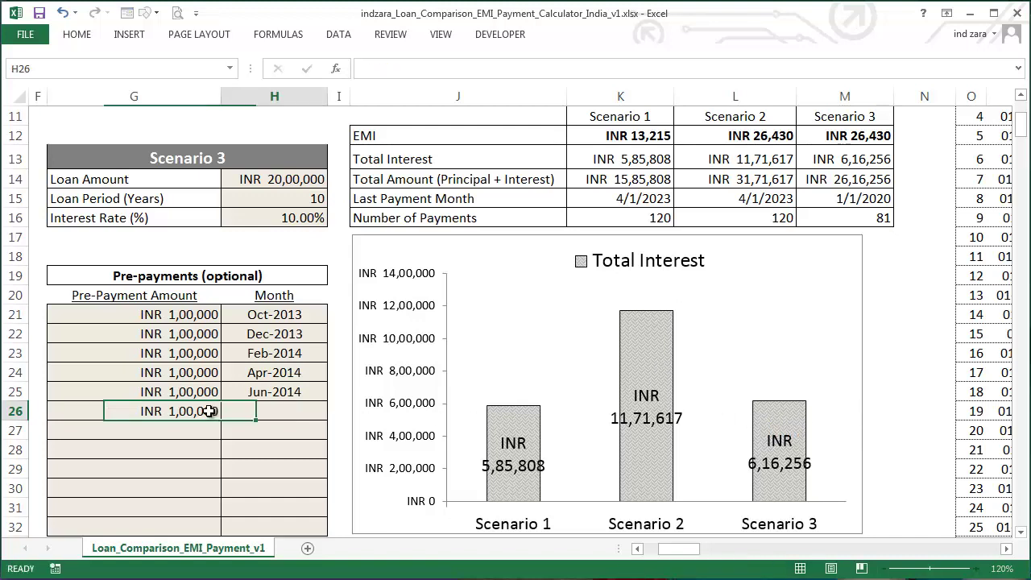
text(Ju)
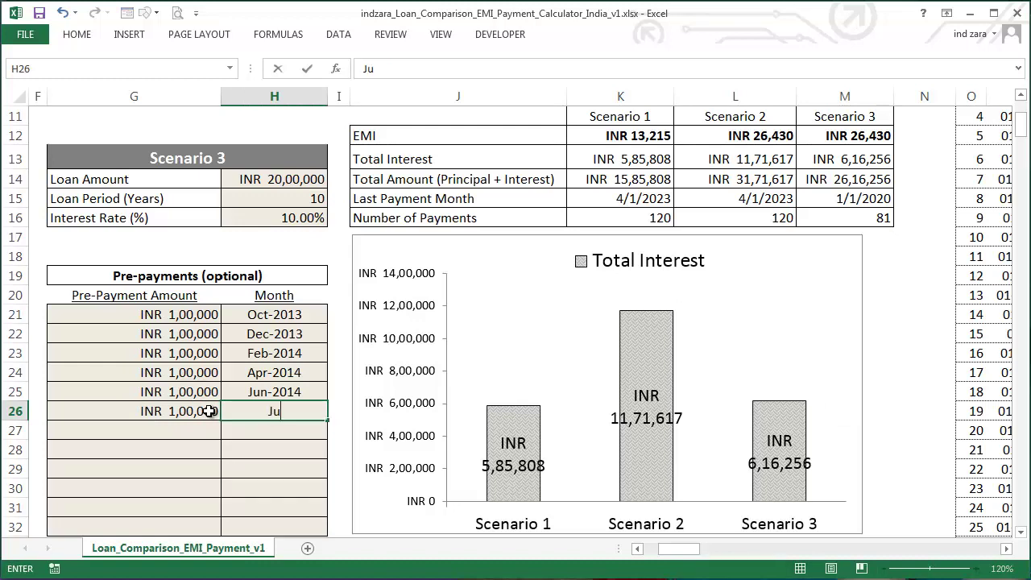
text(ly 2014)
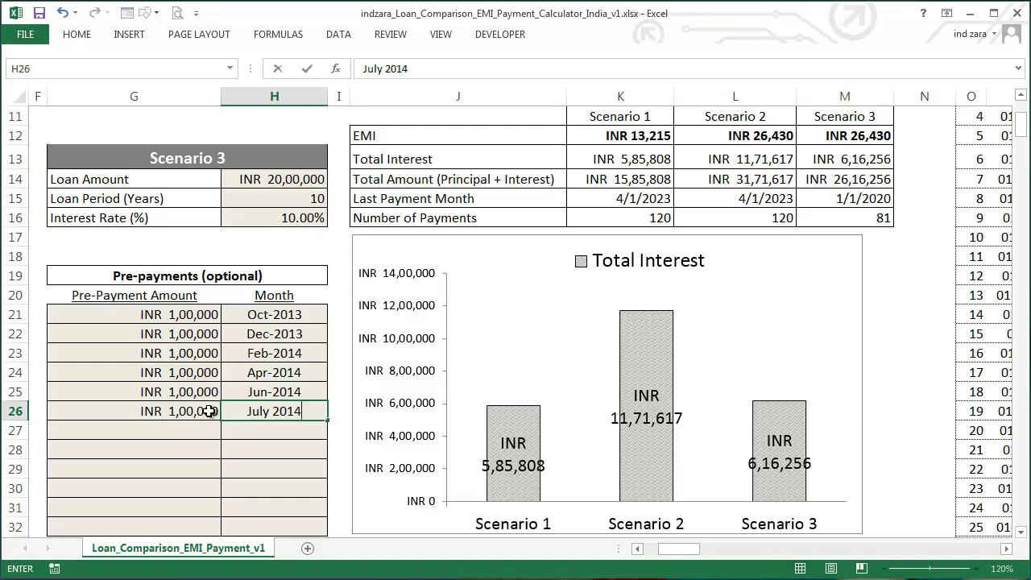
key(Return)
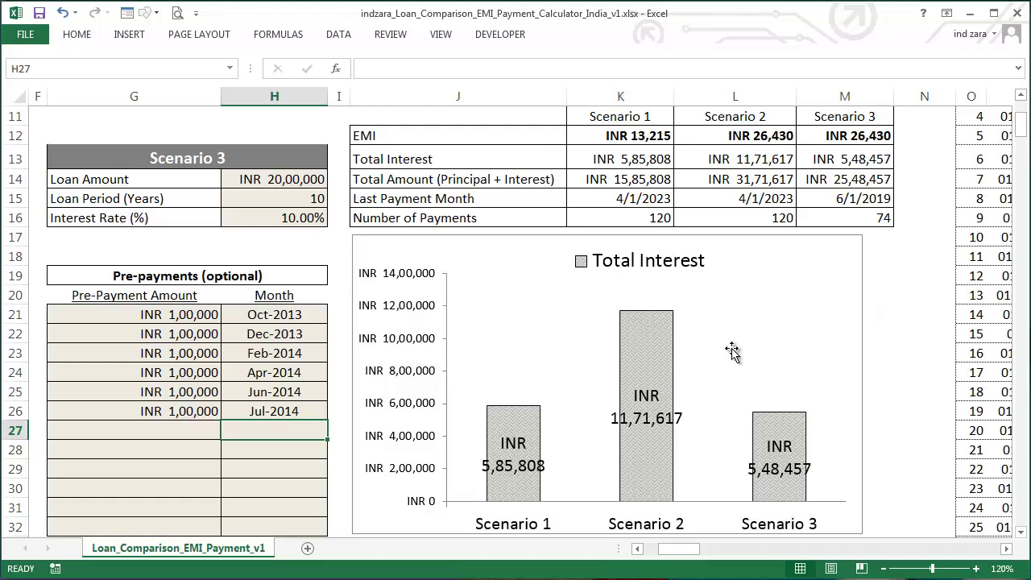
Reveal the EMI chart, zoom the sheet out to 90%, and scroll through the amortization schedule
click(1022, 533)
click(1022, 533)
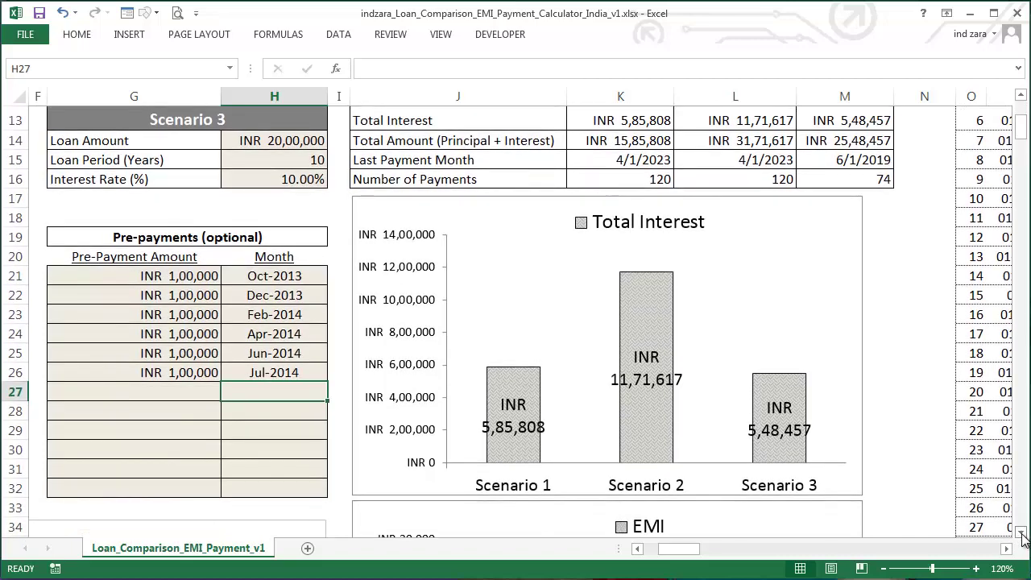
scroll(1022, 533, down, 5)
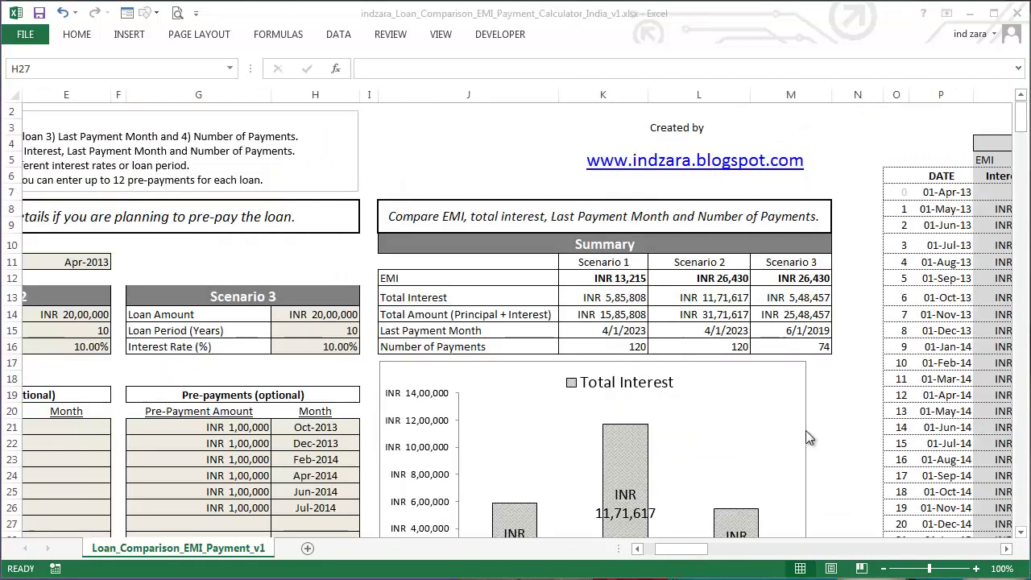
click(705, 552)
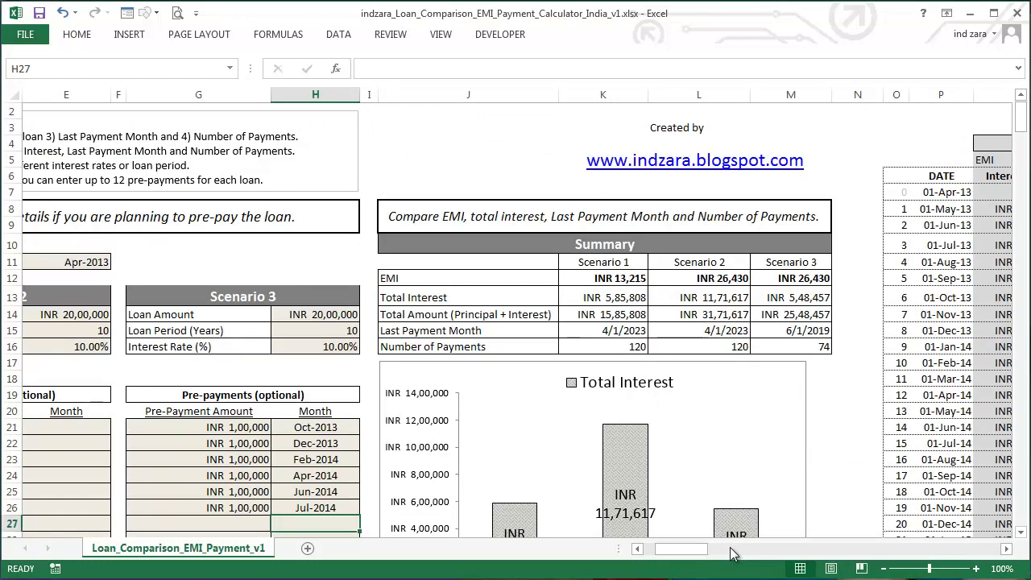
drag(1007, 550, 1007, 550)
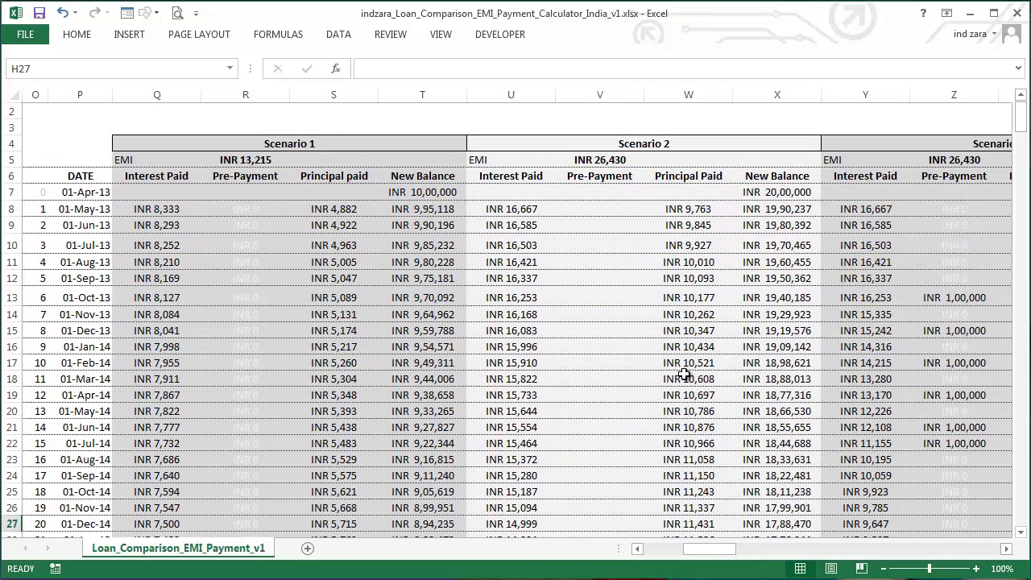
click(885, 569)
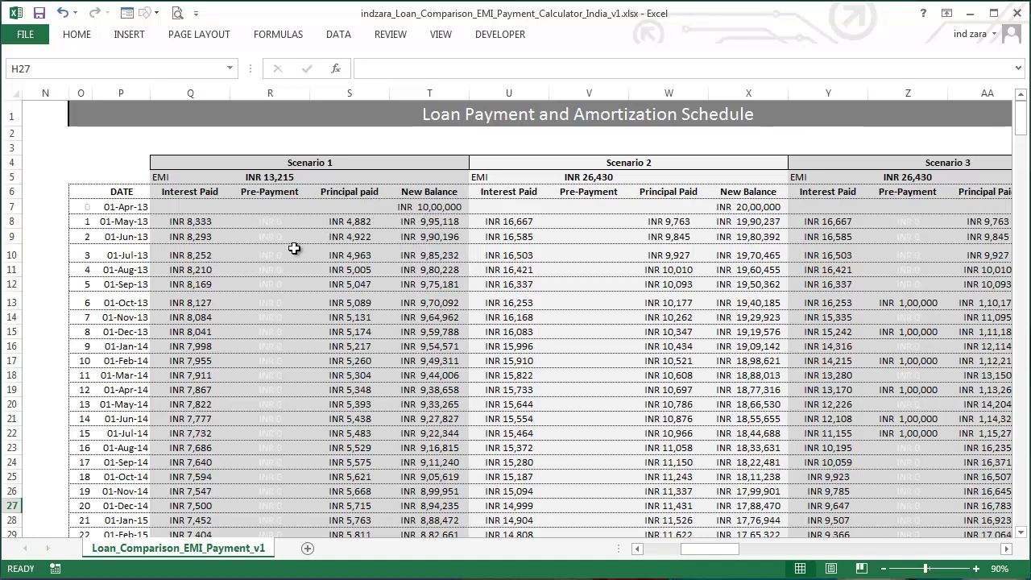
scroll(206, 258, down, 1)
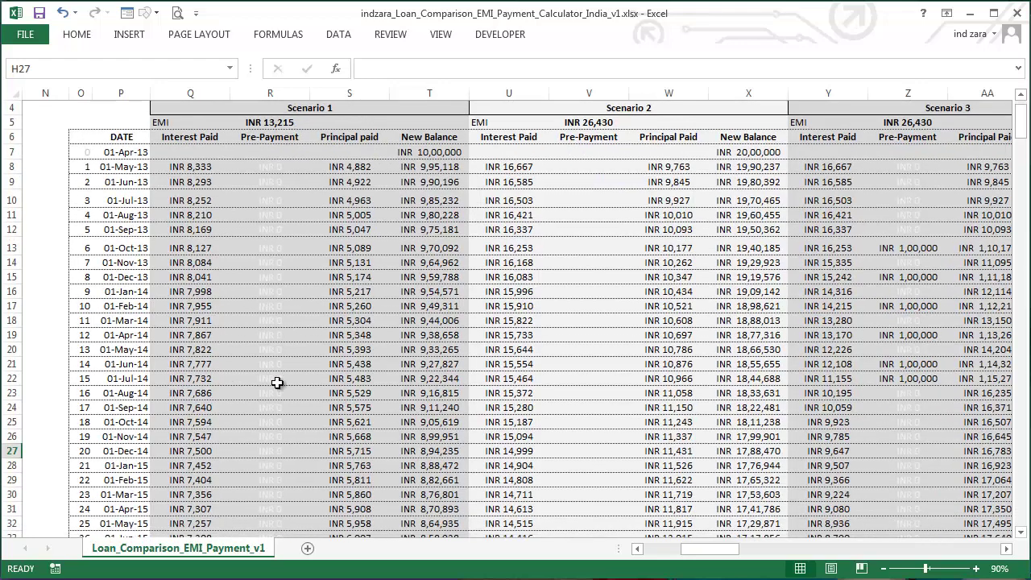
scroll(365, 483, down, 1)
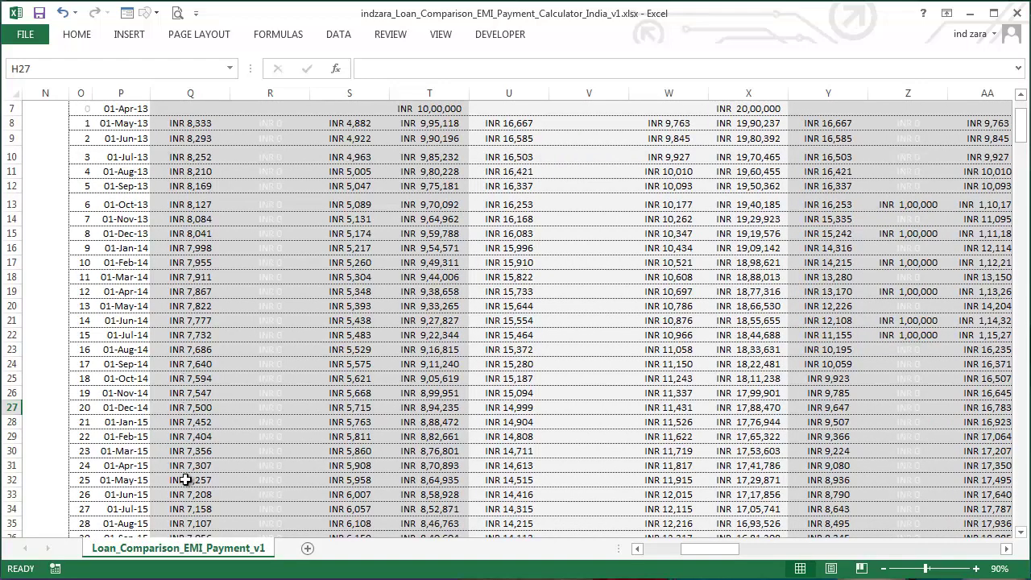
scroll(185, 481, up, 2)
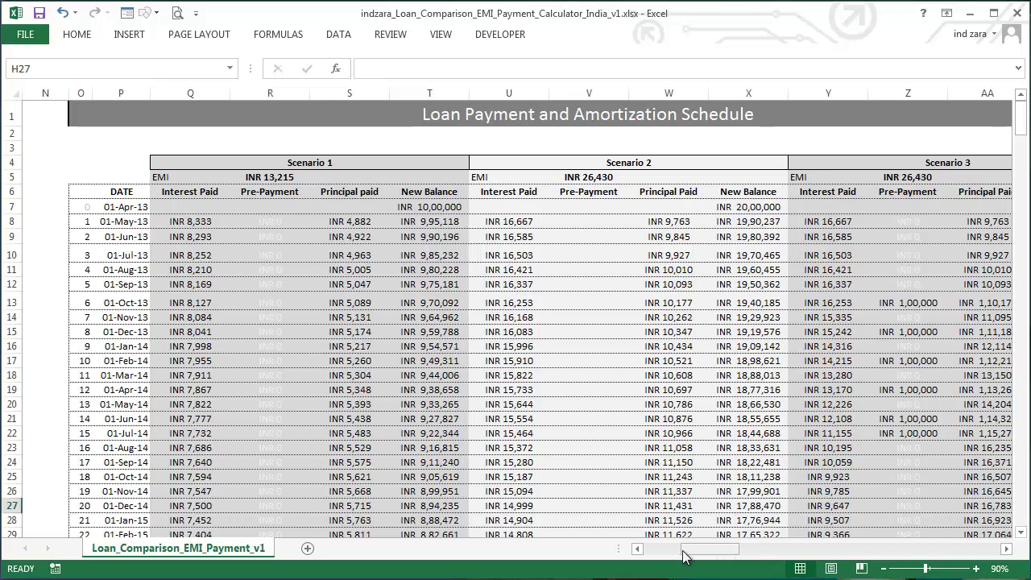
Return to column A and read the input prompt for the Starting Month cell E11
drag(683, 556, 673, 557)
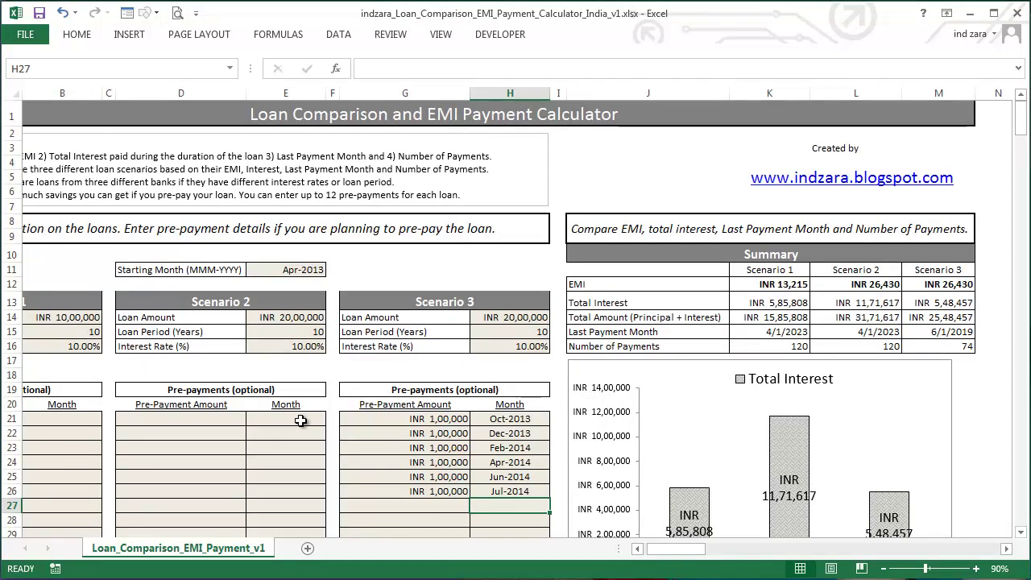
click(639, 551)
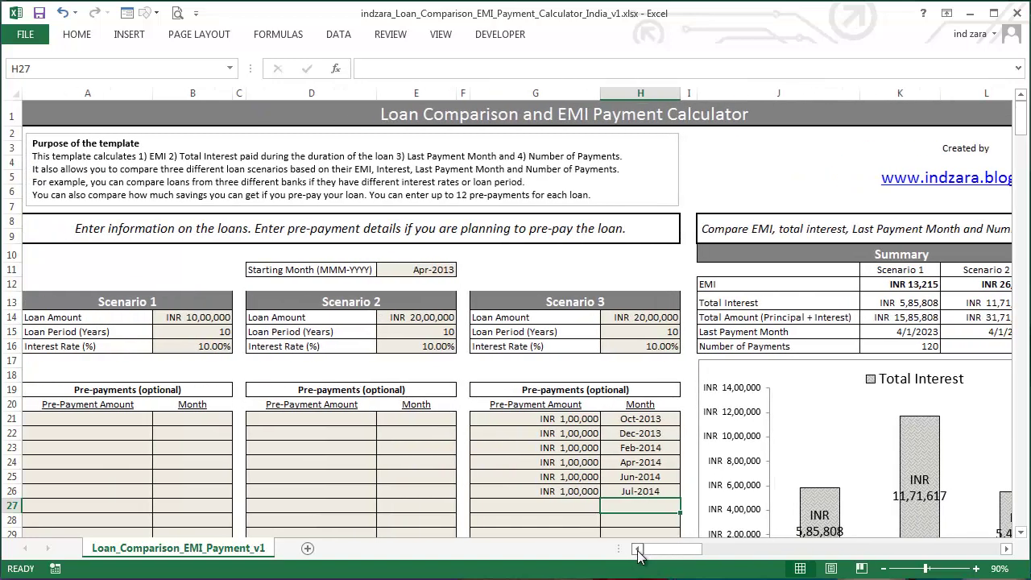
click(447, 270)
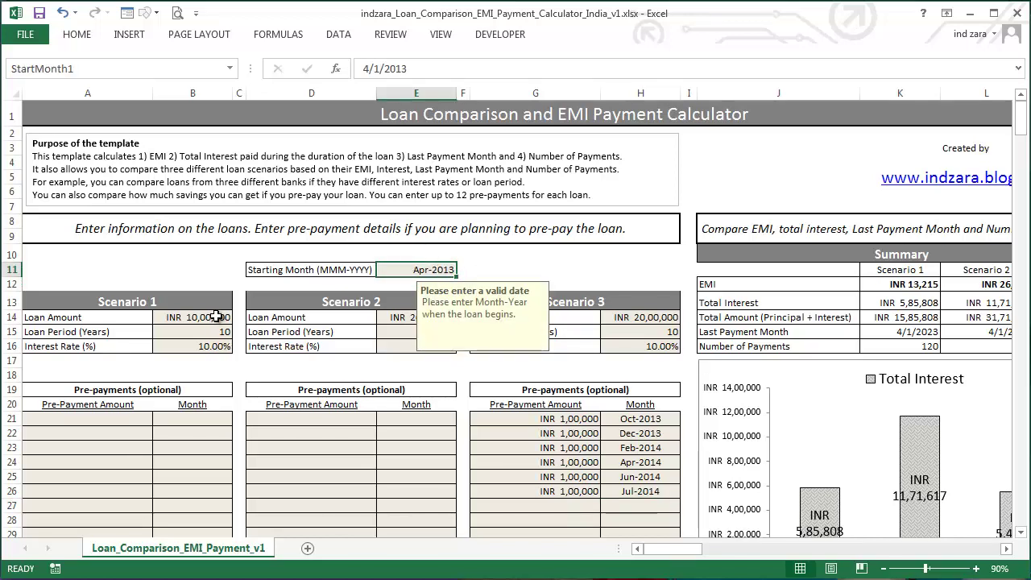
click(210, 360)
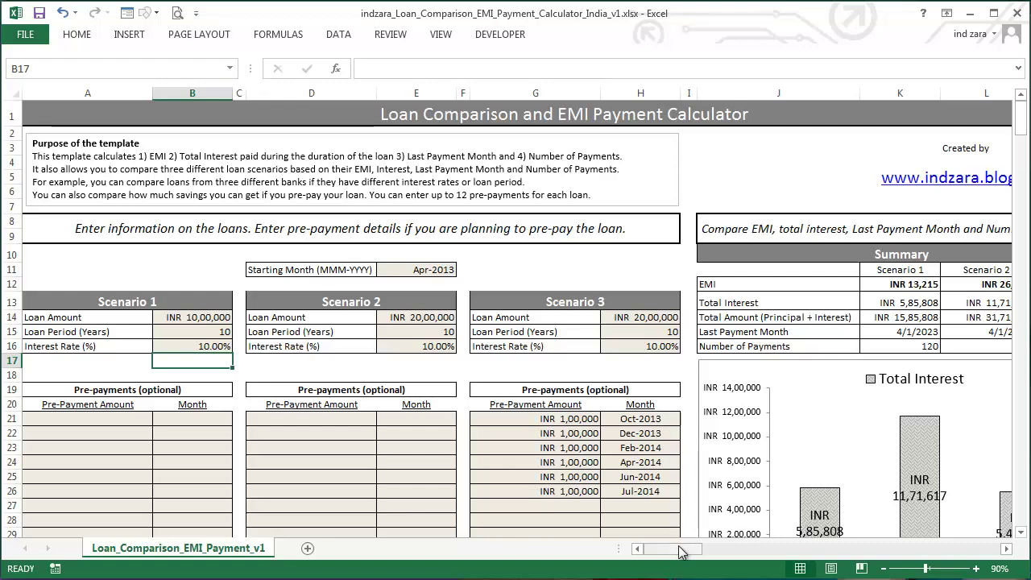
drag(688, 551, 702, 551)
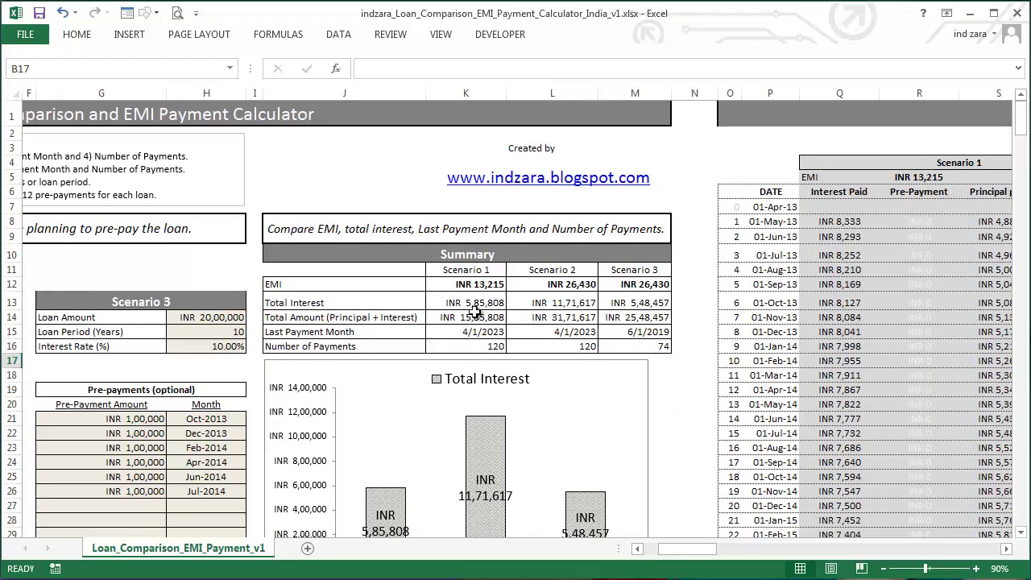
scroll(530, 336, down, 2)
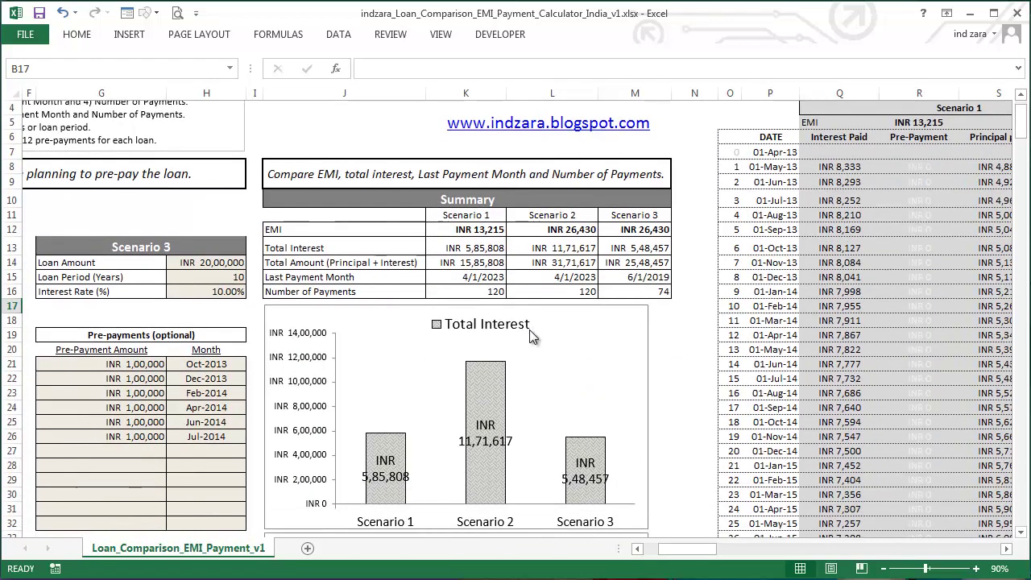
scroll(503, 474, down, 1)
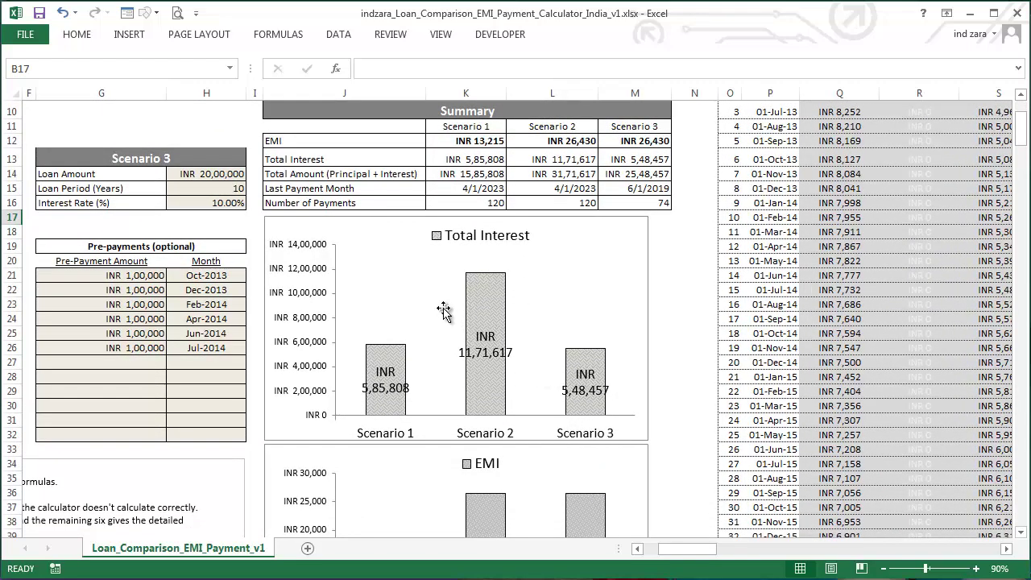
scroll(512, 451, down, 1)
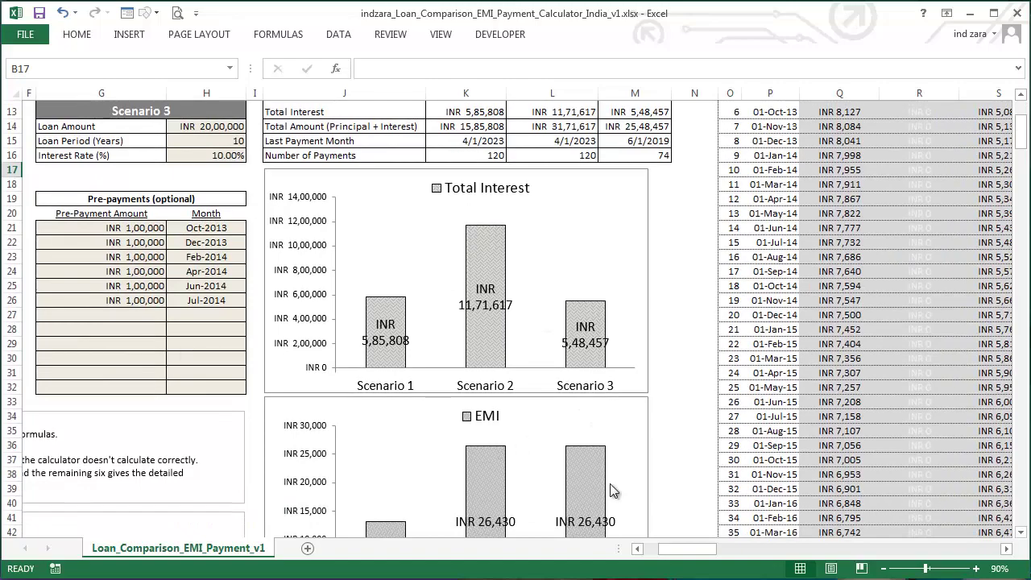
scroll(613, 489, up, 1)
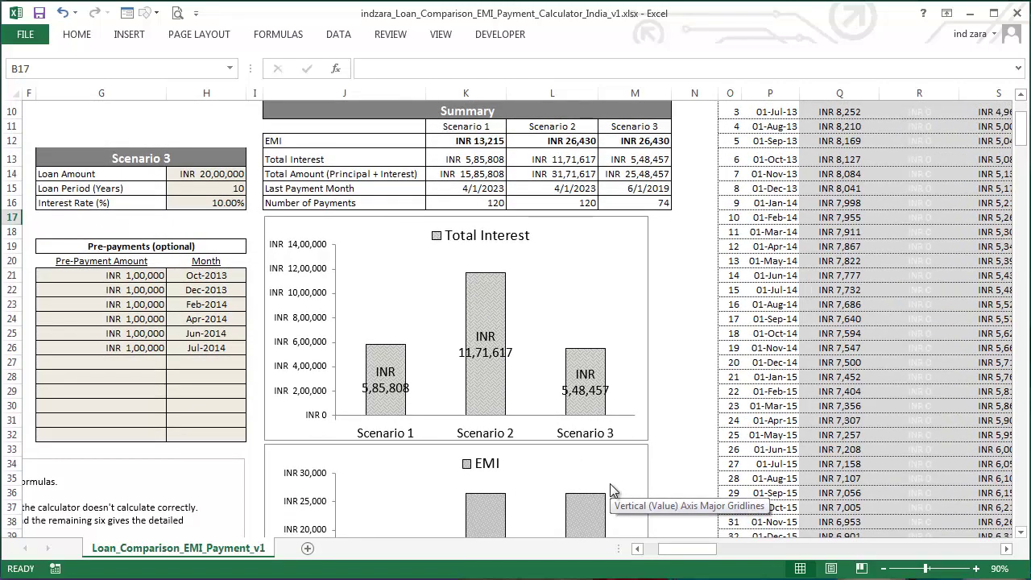
drag(713, 549, 733, 552)
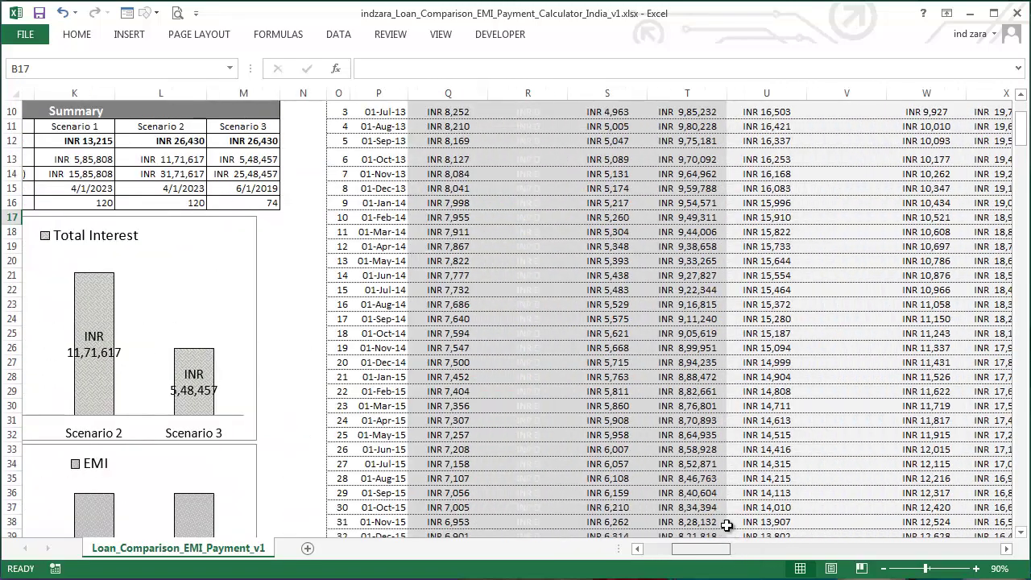
scroll(728, 421, up, 2)
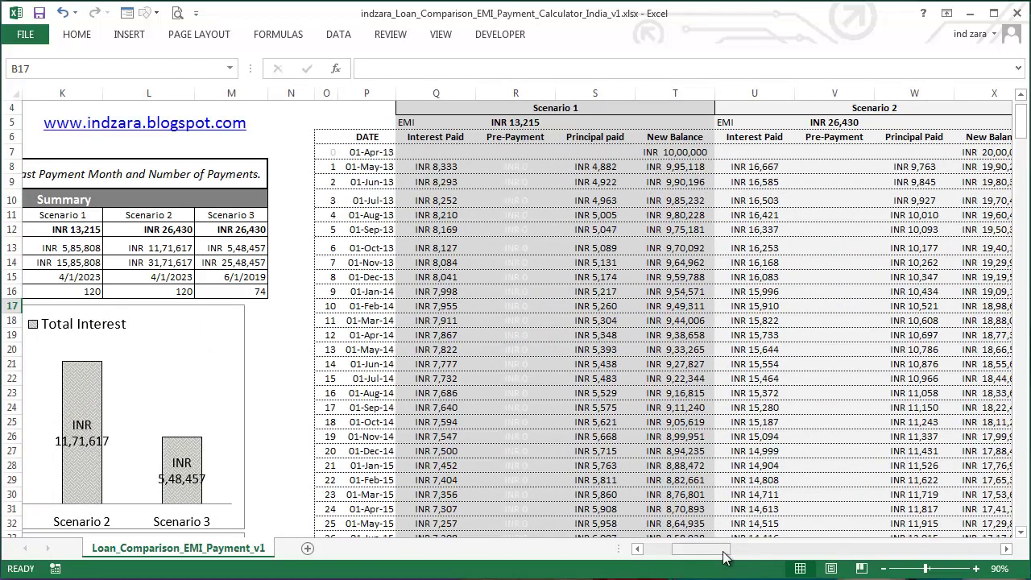
drag(717, 549, 657, 554)
scroll(728, 422, up, 1)
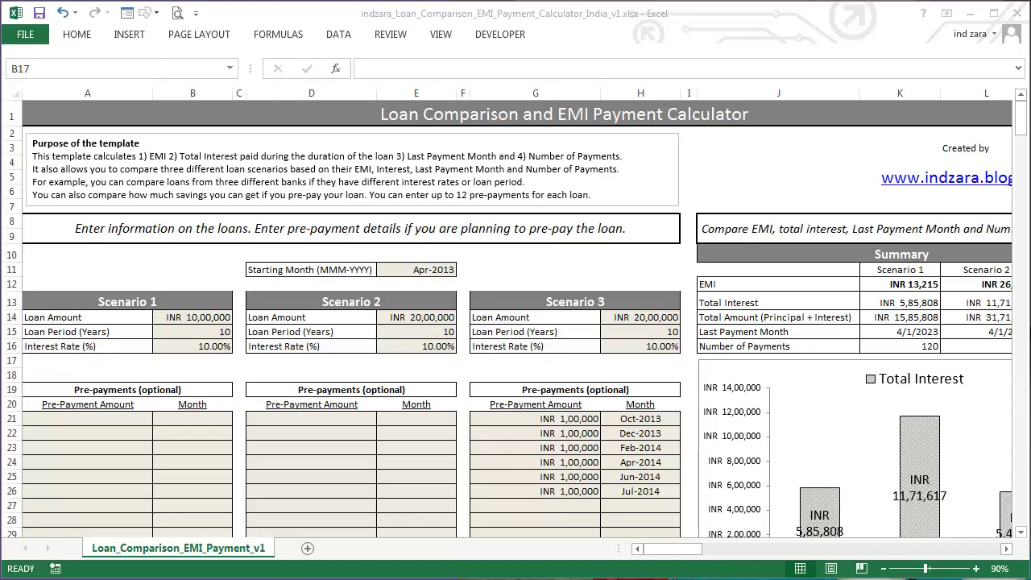
Switch to the Generic version workbook and maximize its window
key(alt+Tab)
drag(625, 37, 608, 23)
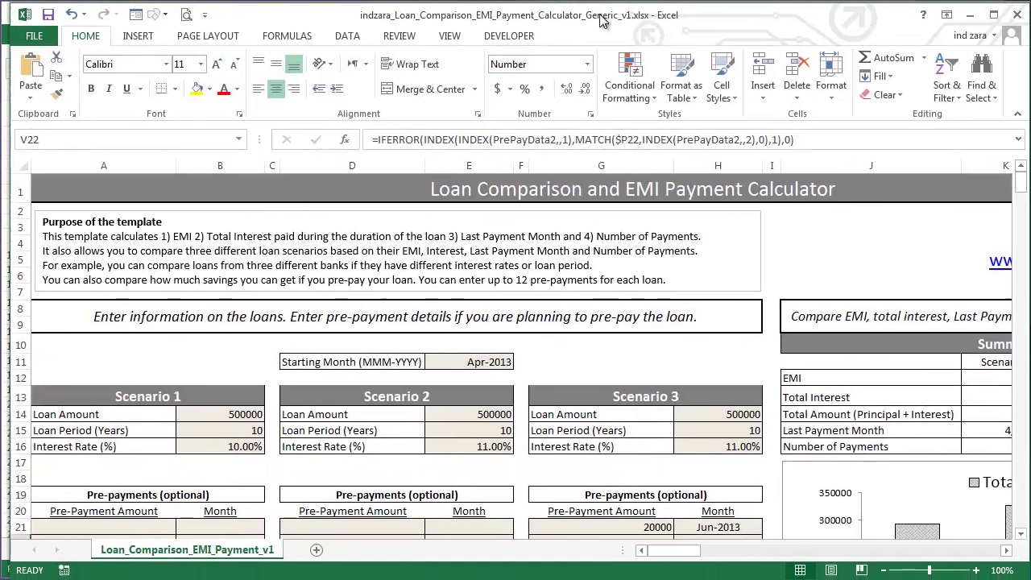
double_click(609, 24)
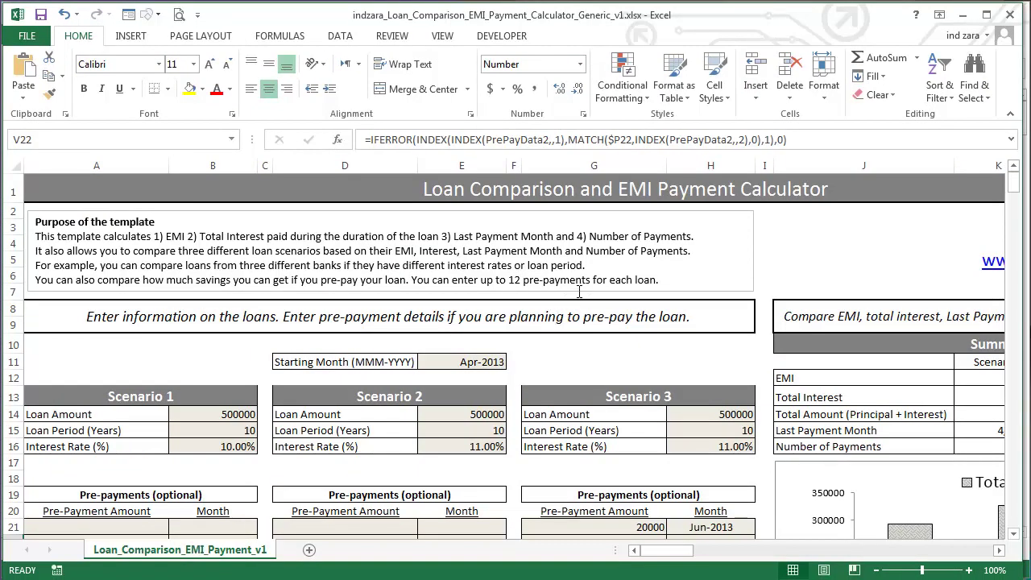
Scroll through the Generic workbook's summary table and chart
scroll(541, 370, down, 1)
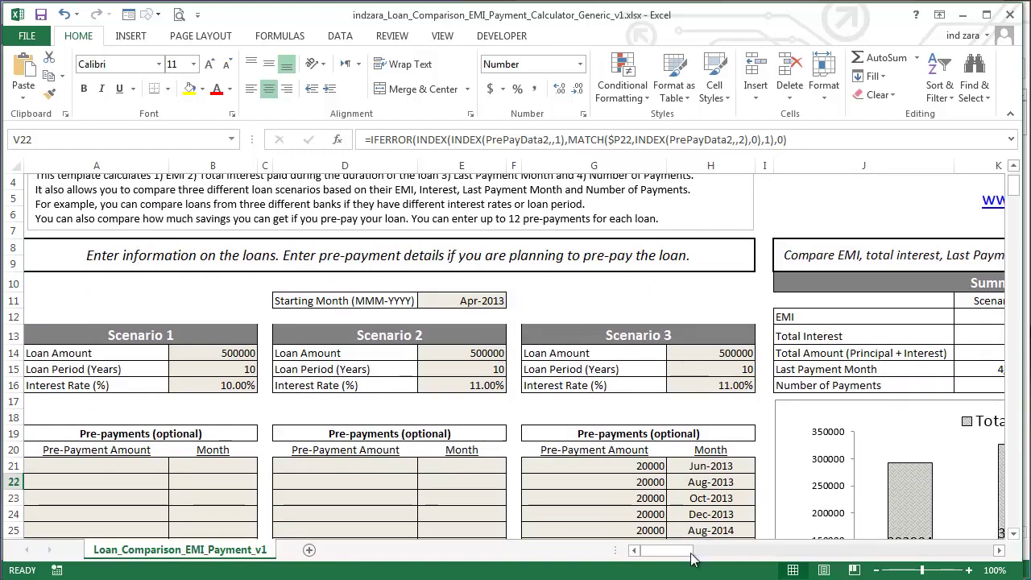
drag(691, 554, 704, 558)
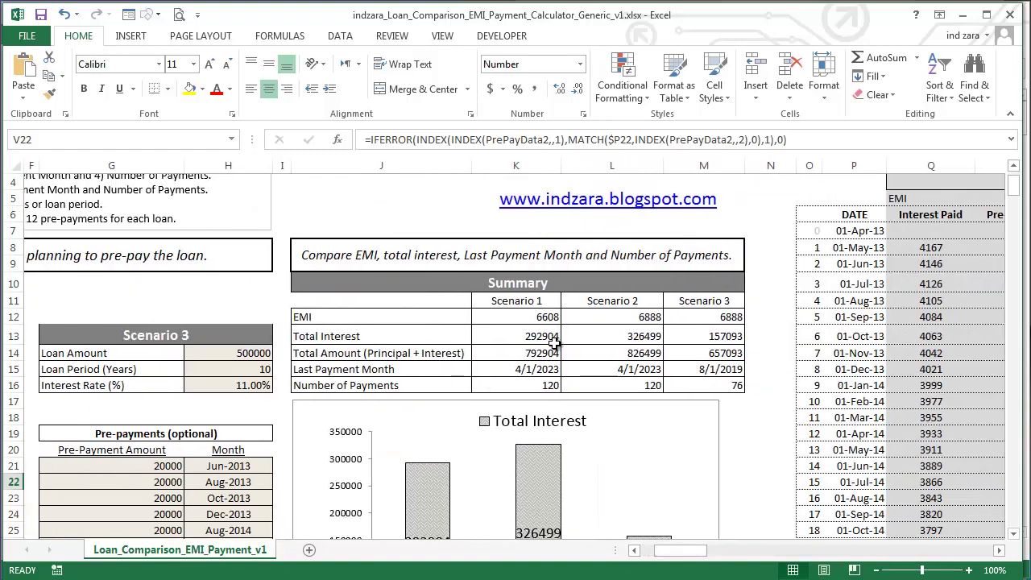
scroll(676, 352, down, 1)
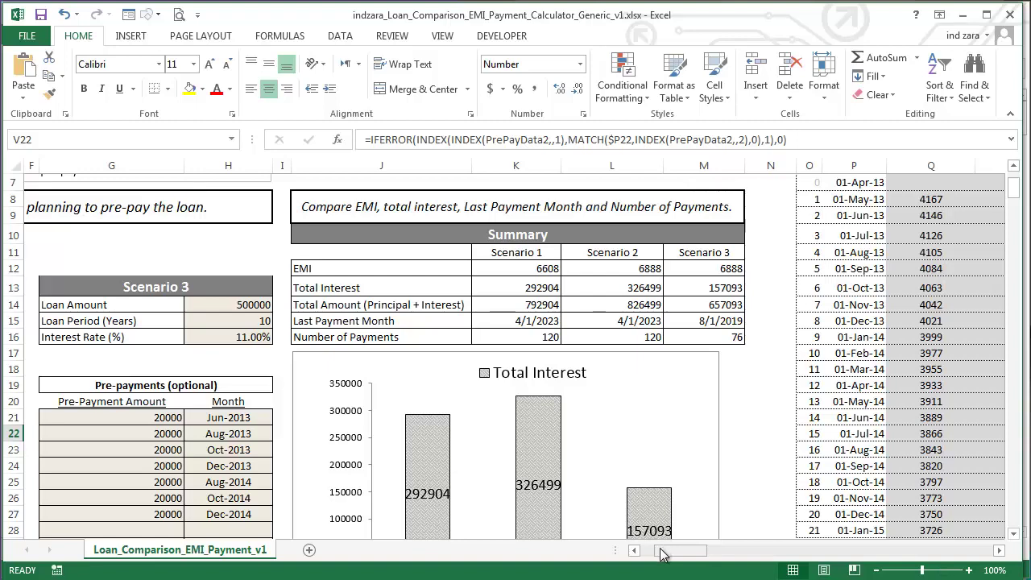
scroll(709, 428, down, 1)
scroll(710, 427, up, 3)
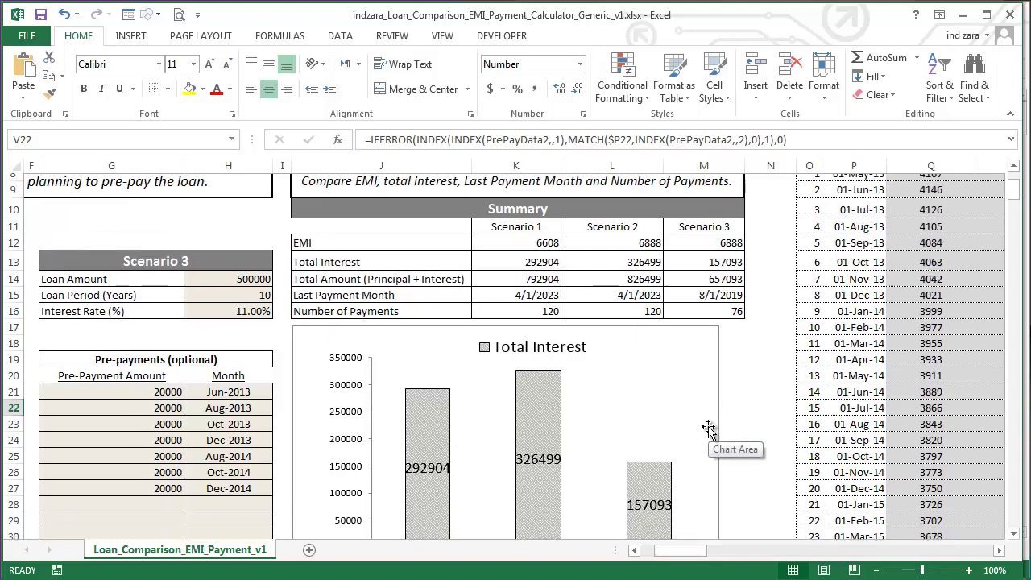
drag(661, 552, 657, 556)
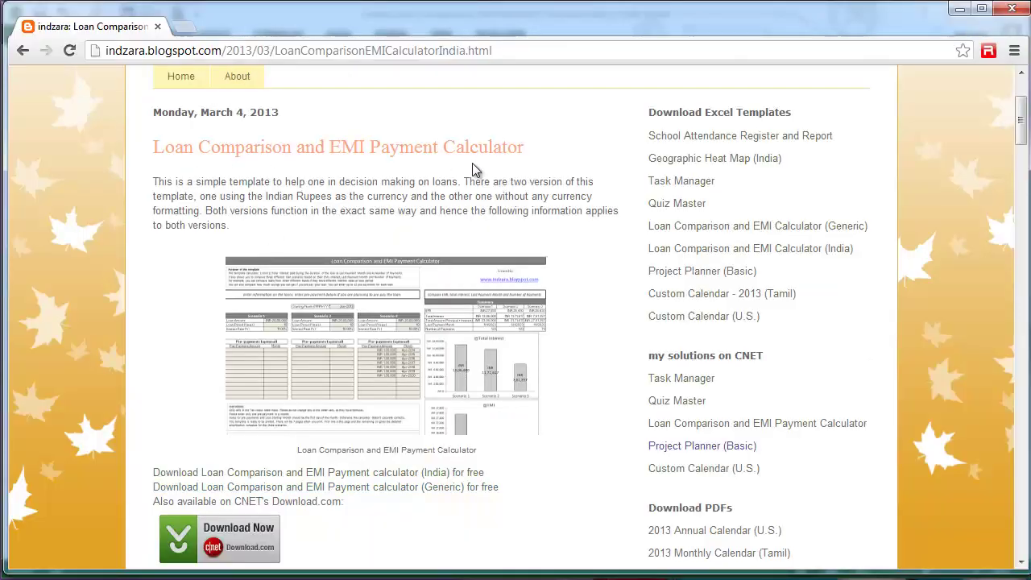
Scroll the blog post down to the download links and back up to the top
scroll(575, 435, down, 2)
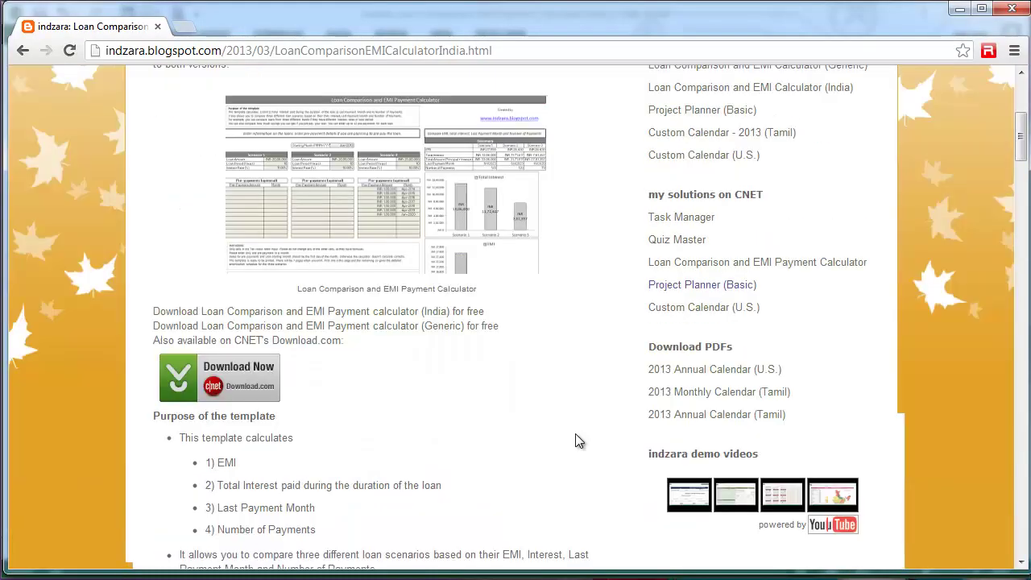
scroll(575, 435, up, 2)
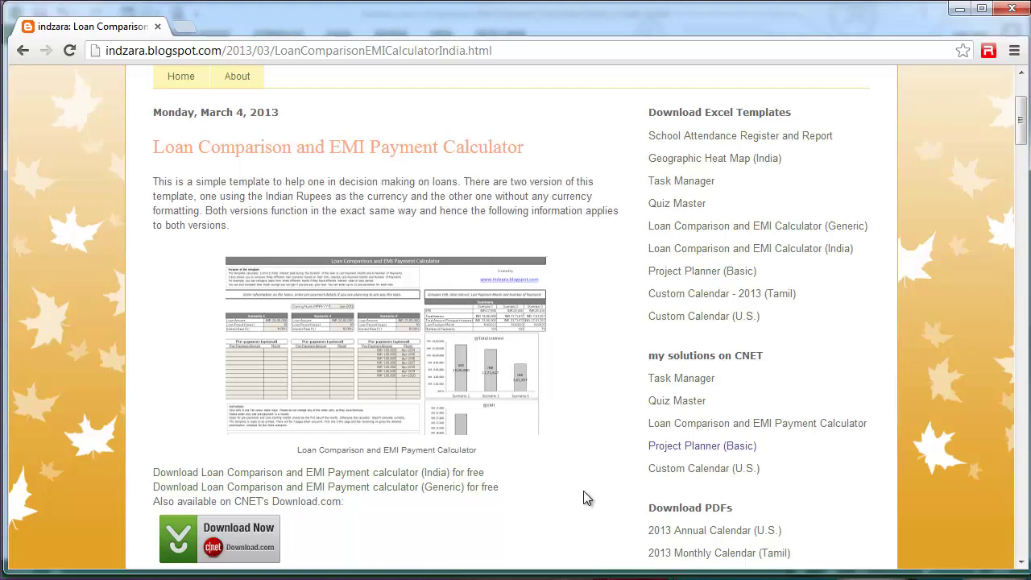
scroll(585, 495, up, 1)
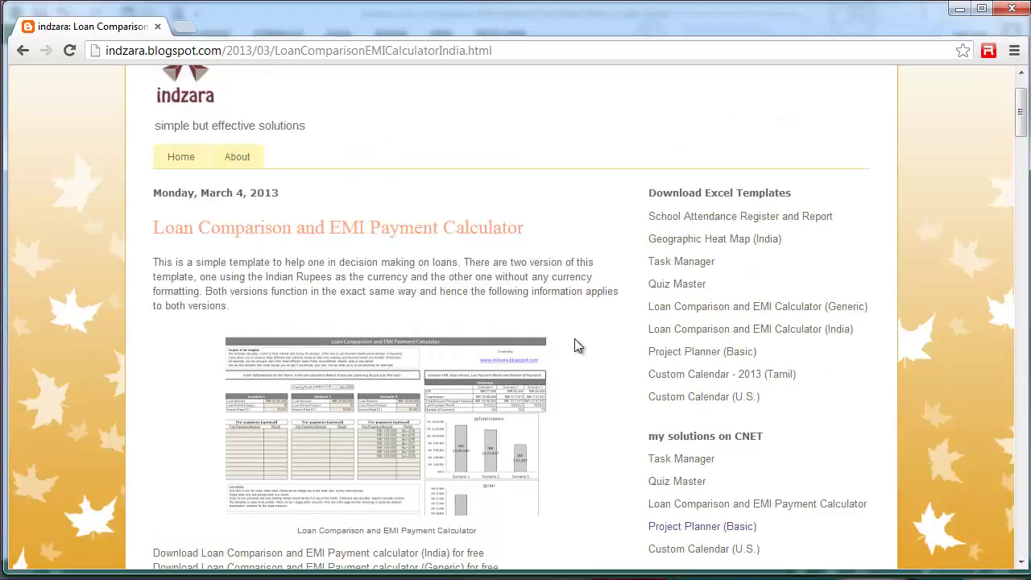
scroll(573, 340, up, 1)
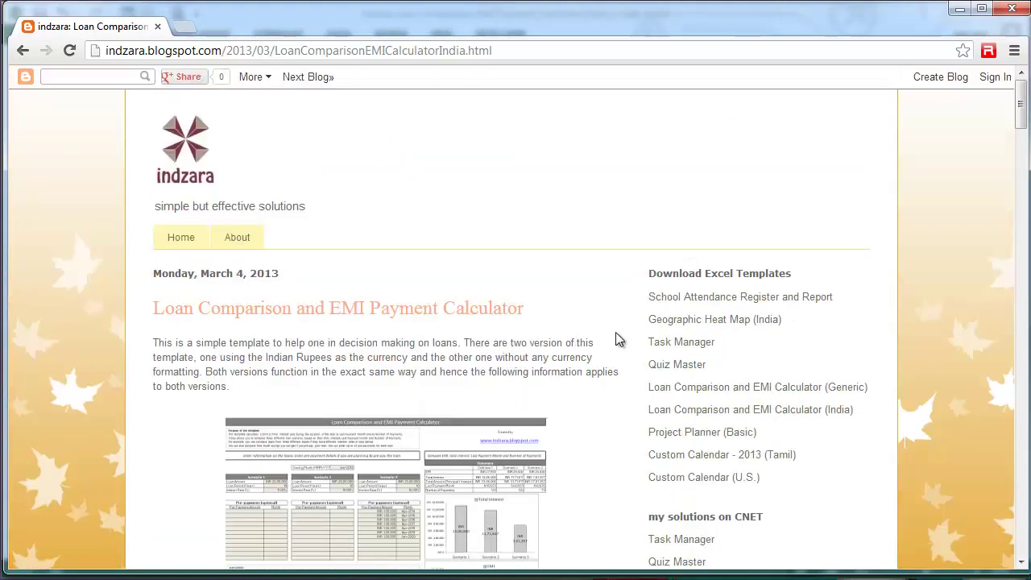